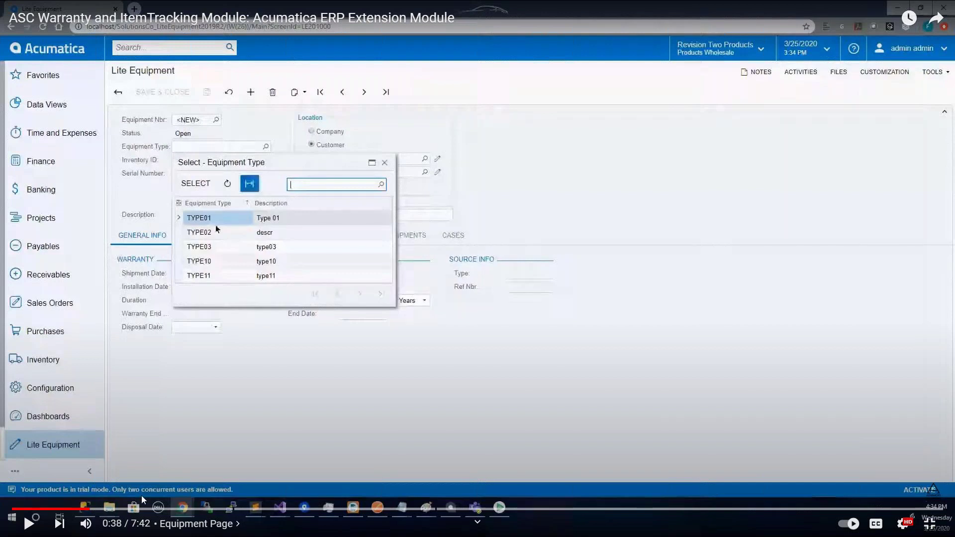
{"action": "left_click", "coordinate": [86, 524]}
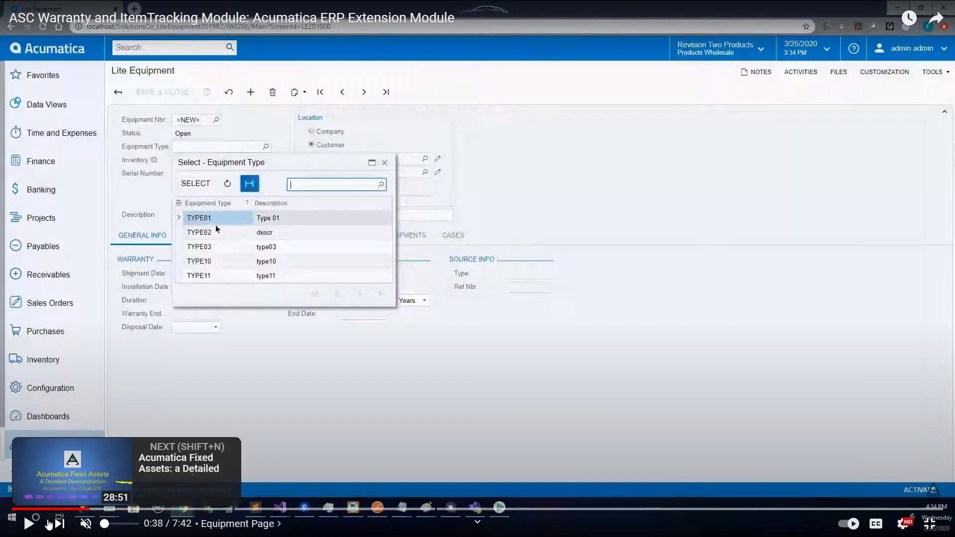
{"action": "left_click", "coordinate": [28, 524]}
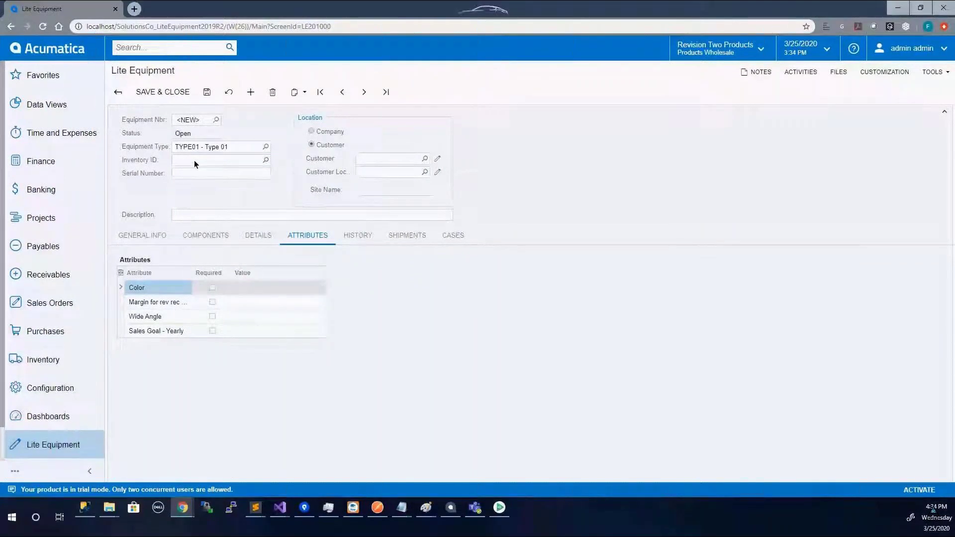
{"action": "mouse_move", "coordinate": [194, 165]}
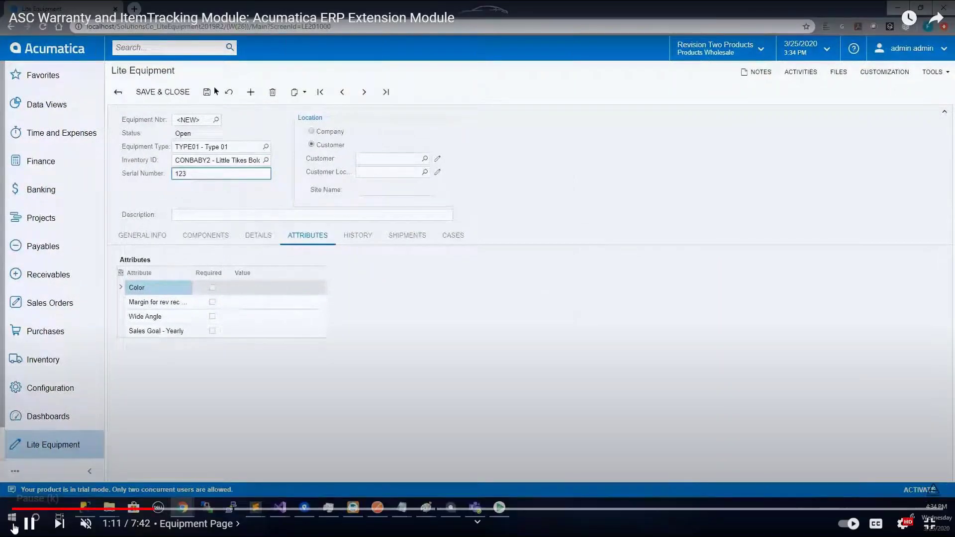
{"action": "left_click", "coordinate": [29, 524]}
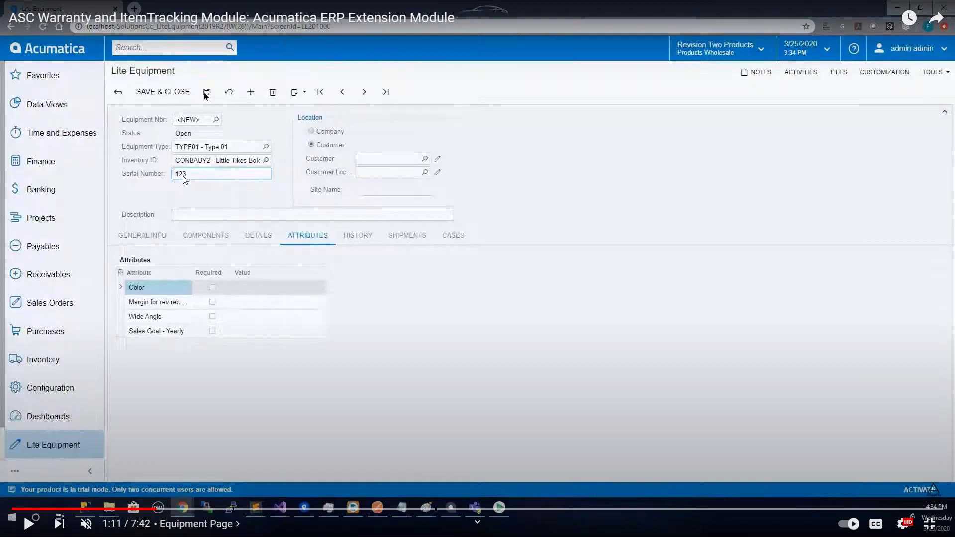
{"action": "left_click", "coordinate": [23, 529]}
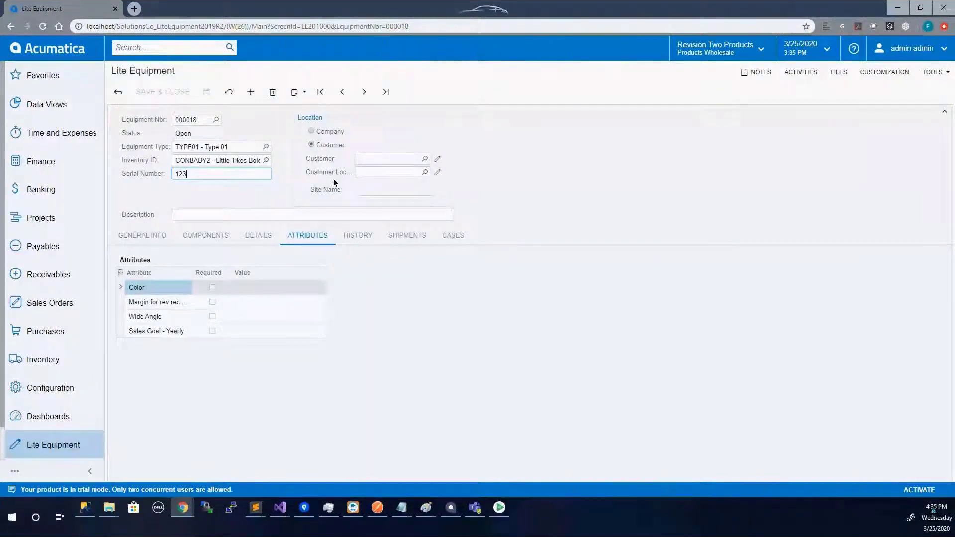
Switch the equipment's location to Company and back to Customer
{"action": "left_click", "coordinate": [332, 132]}
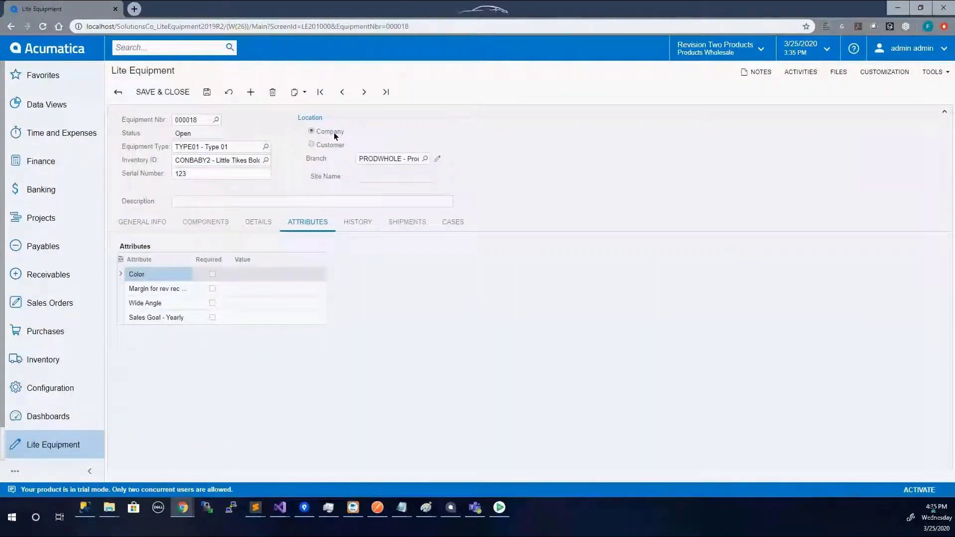
{"action": "left_click", "coordinate": [369, 160]}
{"action": "left_click", "coordinate": [325, 144]}
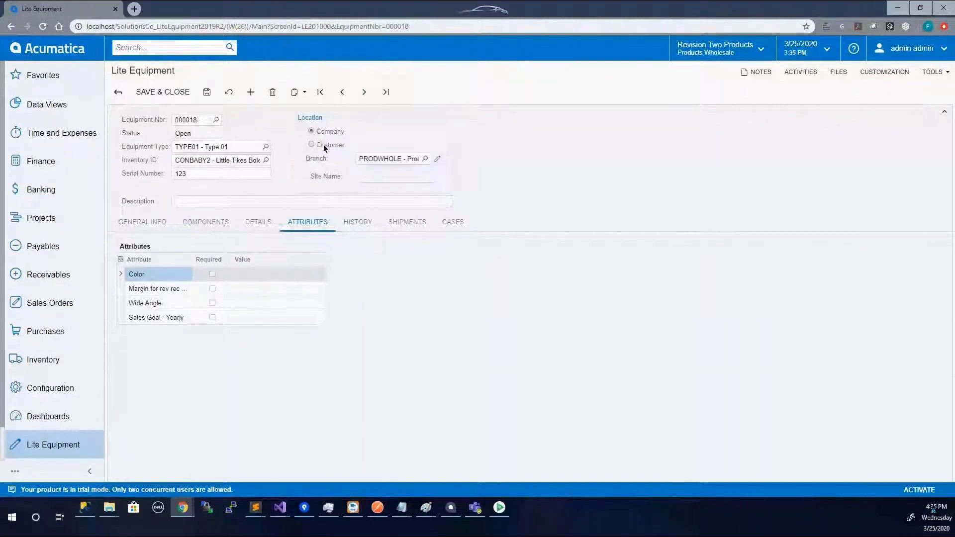
Assign the equipment to customer ABCHOLDING at customer location MAIN and save the record
{"action": "left_click", "coordinate": [426, 159]}
{"action": "double_click", "coordinate": [387, 254]}
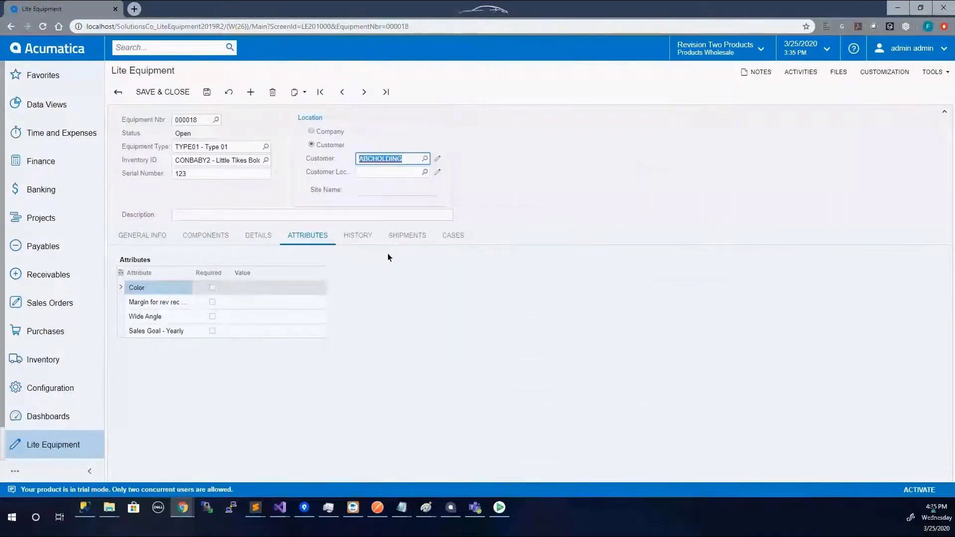
{"action": "left_click", "coordinate": [424, 172]}
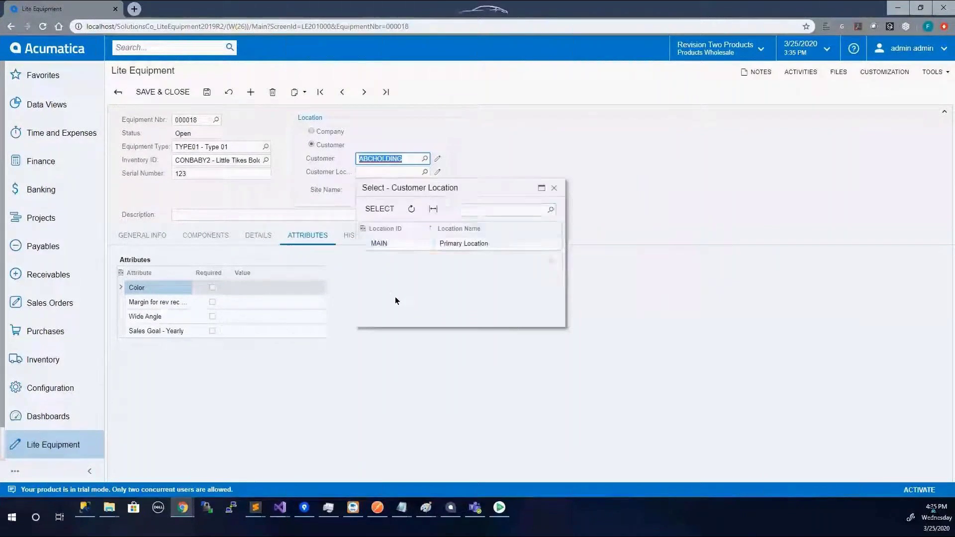
{"action": "double_click", "coordinate": [397, 247]}
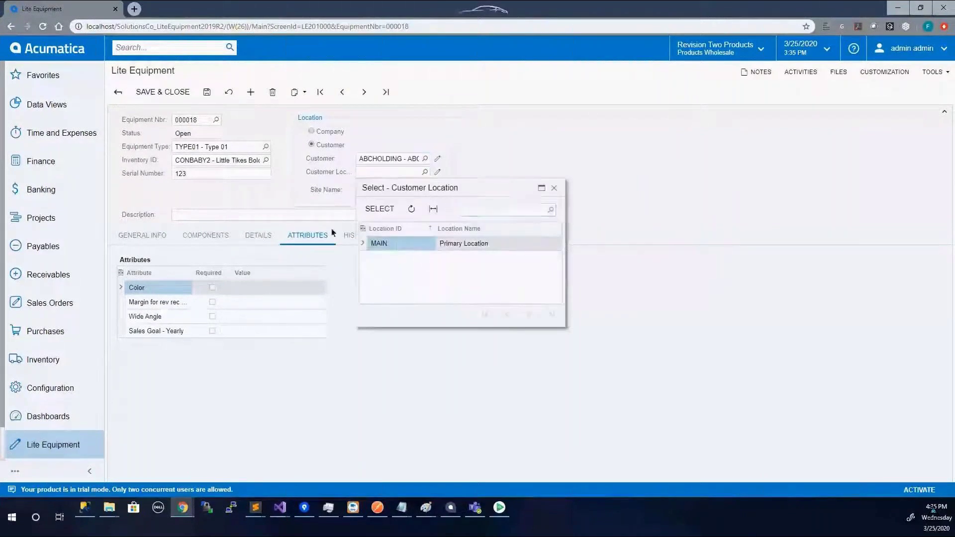
{"action": "left_click", "coordinate": [205, 92]}
Set the warranty's installation date to 3/25/2020, its duration to 1 month and the disposal date to 3/26/2020, and save the record
{"action": "left_click", "coordinate": [146, 235]}
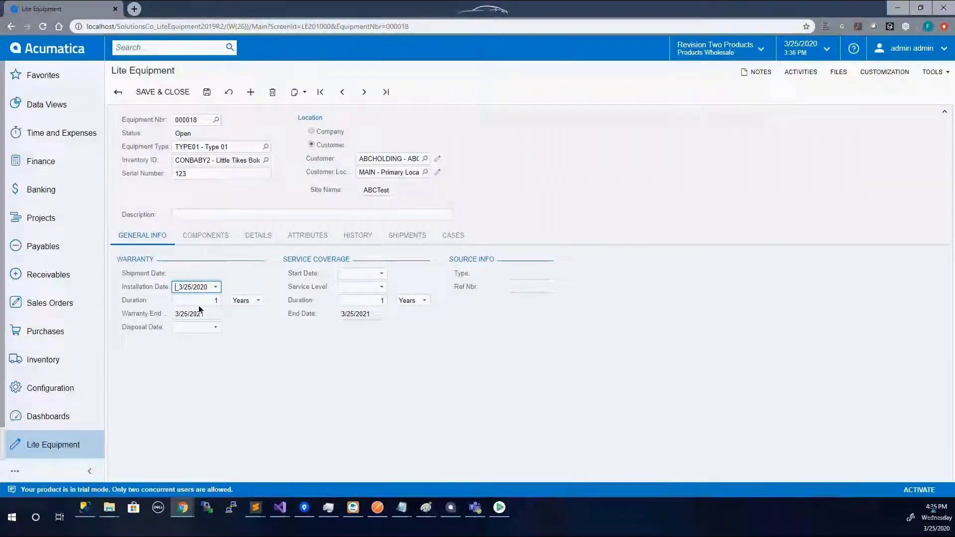
{"action": "left_click", "coordinate": [249, 301]}
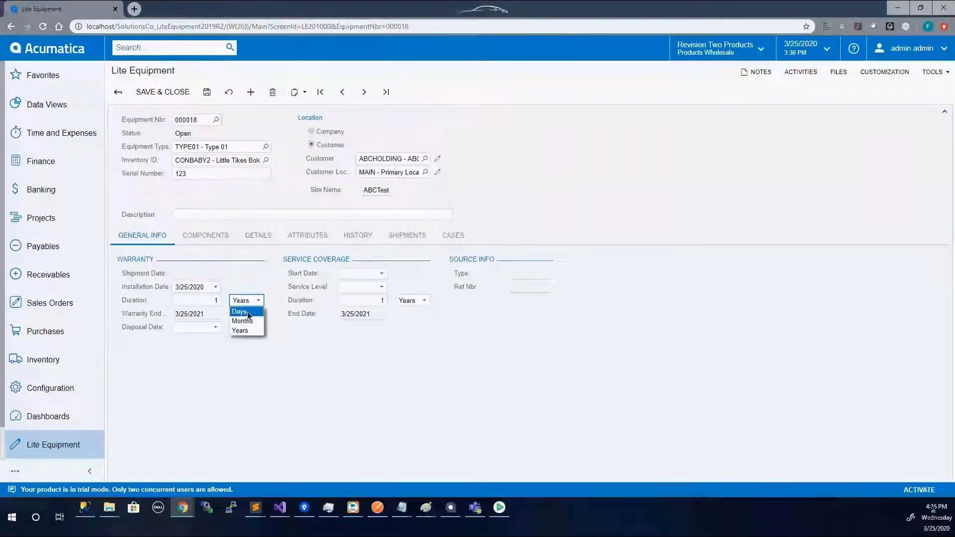
{"action": "left_click", "coordinate": [216, 328]}
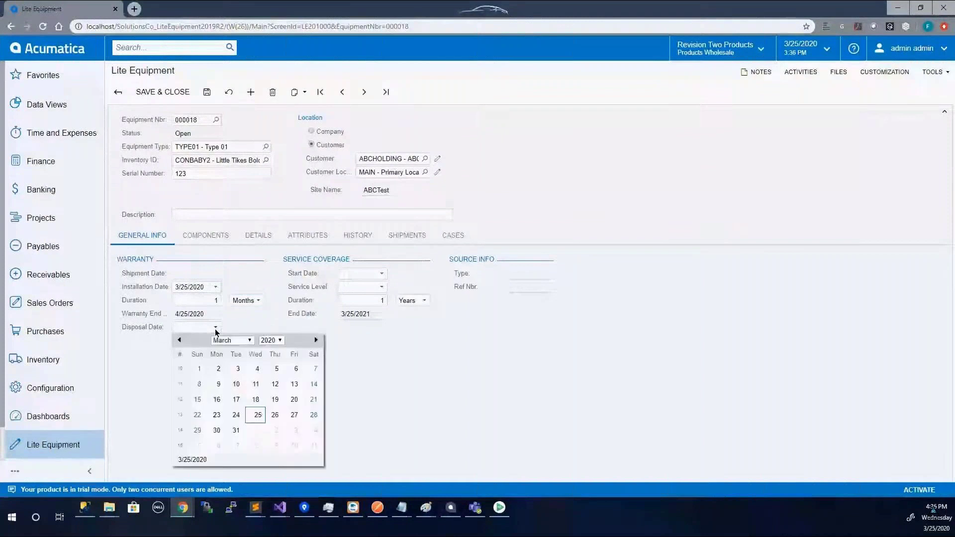
{"action": "left_click", "coordinate": [275, 415]}
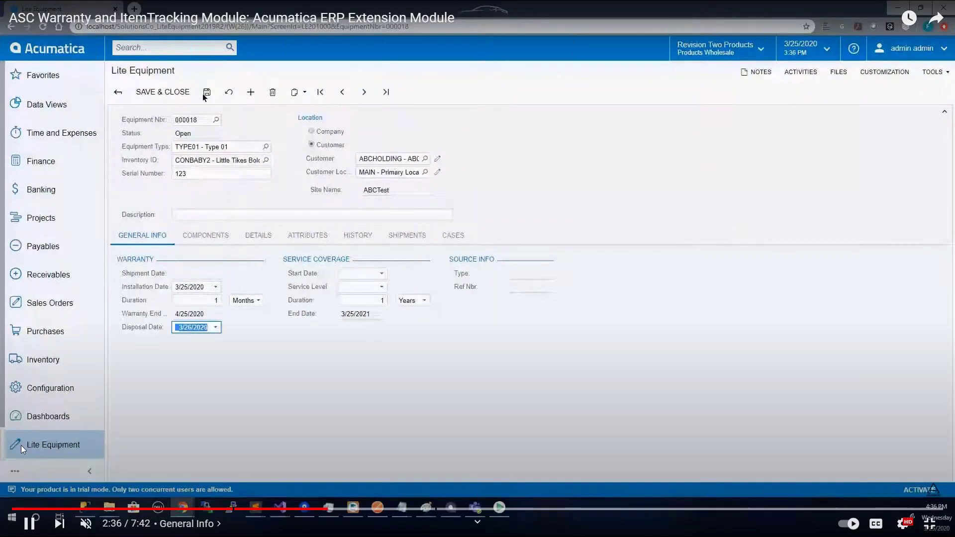
{"action": "left_click", "coordinate": [205, 93]}
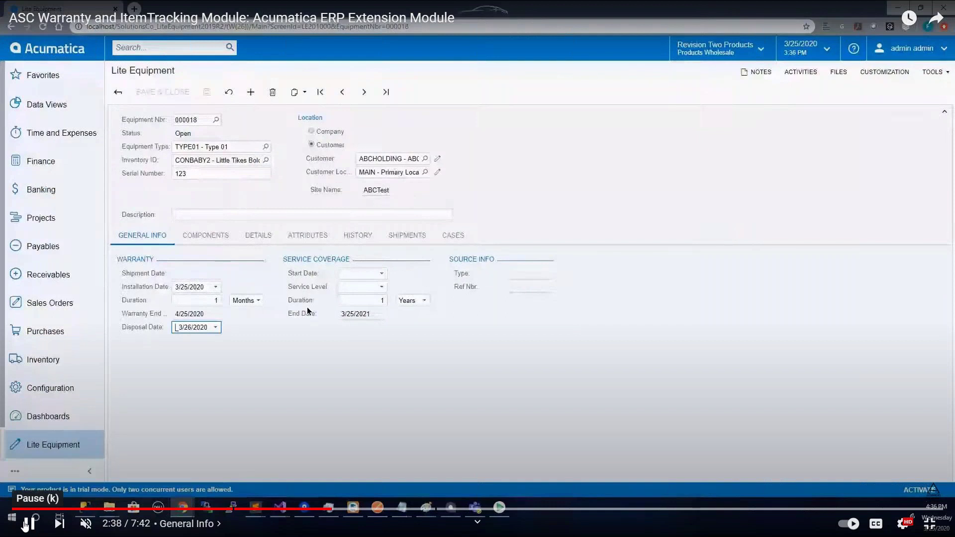
{"action": "left_click", "coordinate": [27, 523]}
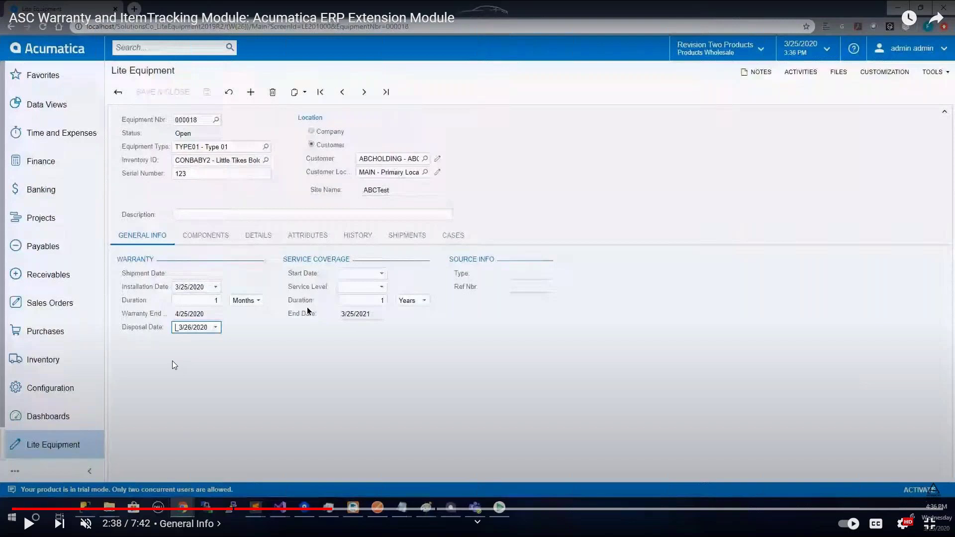
{"action": "left_click", "coordinate": [28, 525]}
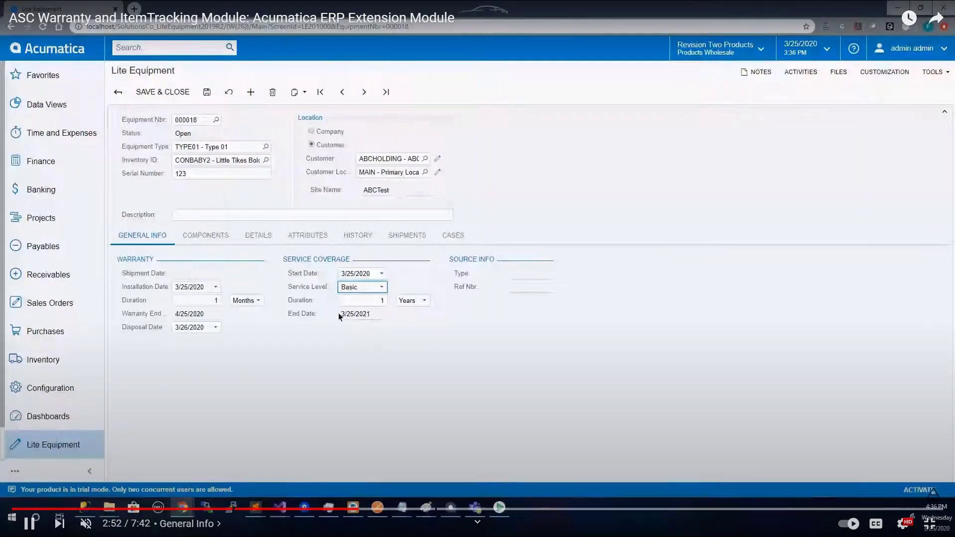
{"action": "left_click_drag", "start_coordinate": [365, 509], "coordinate": [348, 509]}
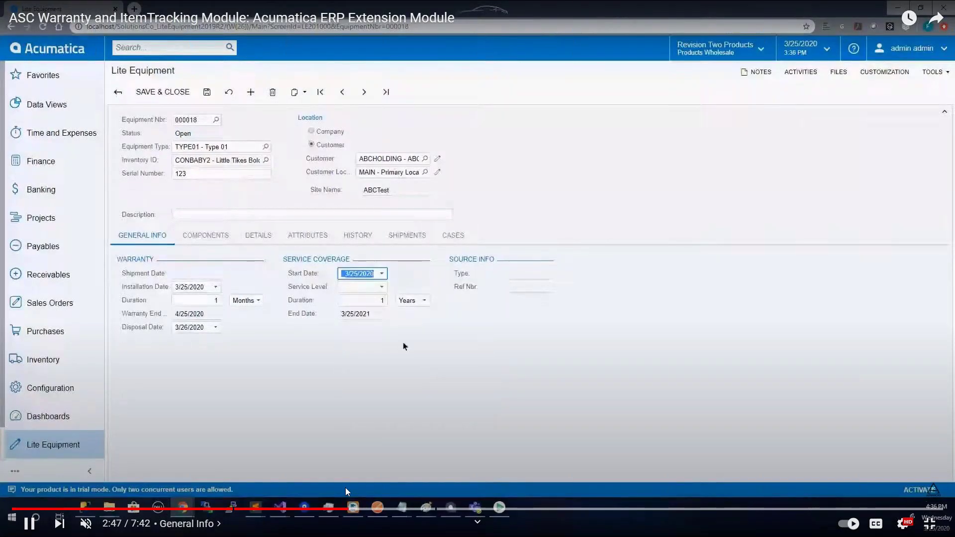
{"action": "left_click", "coordinate": [30, 523]}
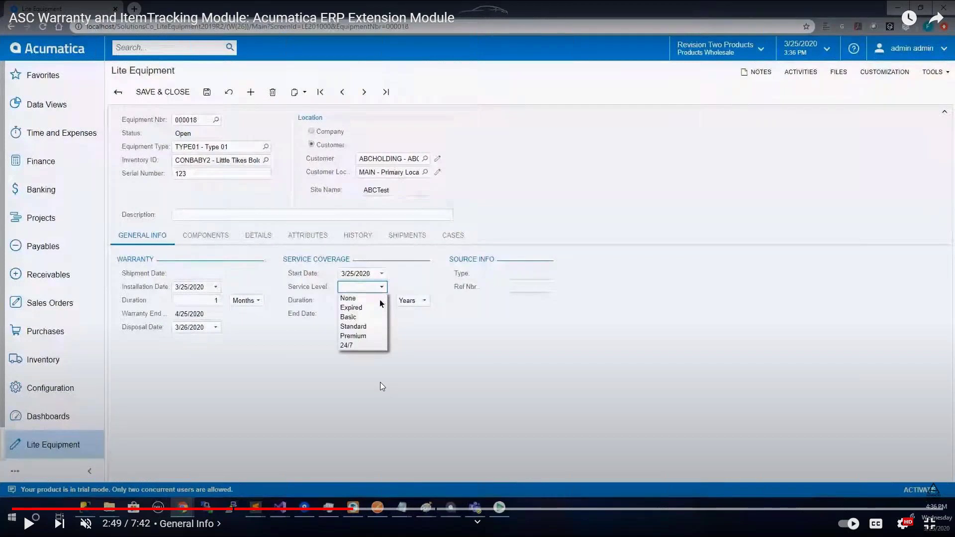
{"action": "left_click", "coordinate": [28, 524]}
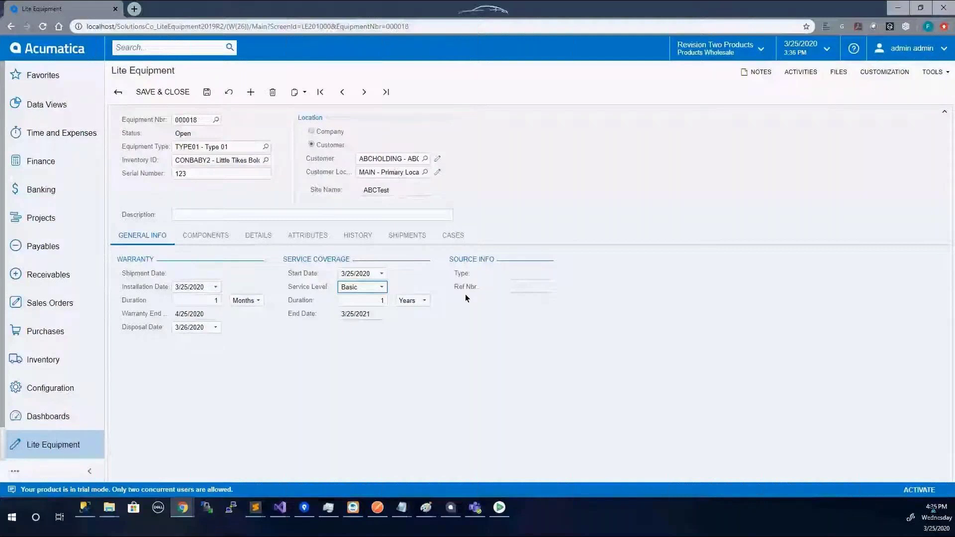
{"action": "mouse_move", "coordinate": [619, 416]}
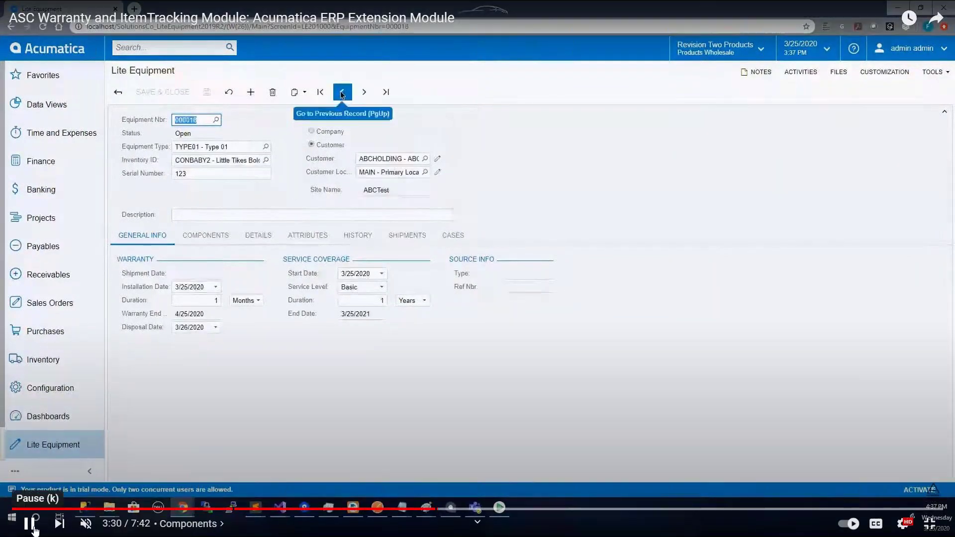
{"action": "left_click", "coordinate": [31, 526]}
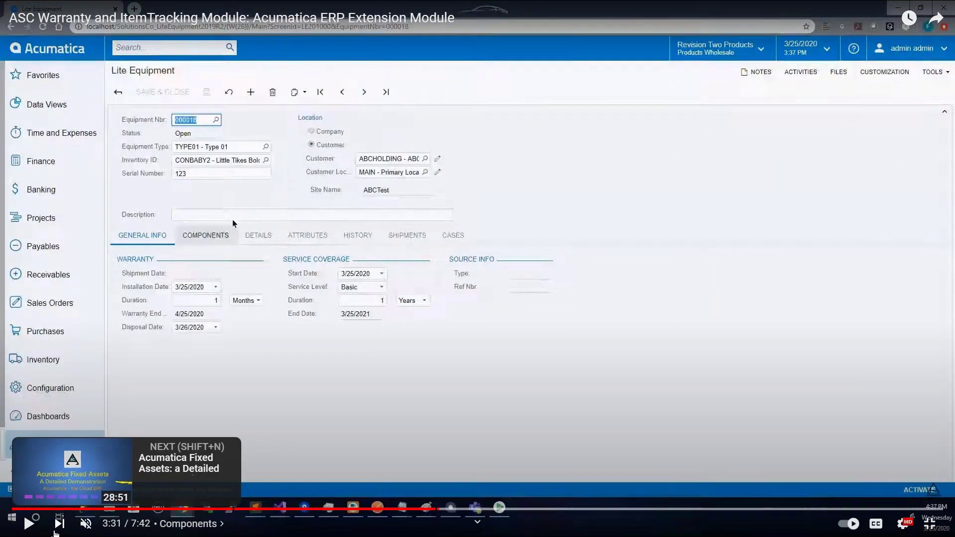
{"action": "left_click", "coordinate": [31, 523]}
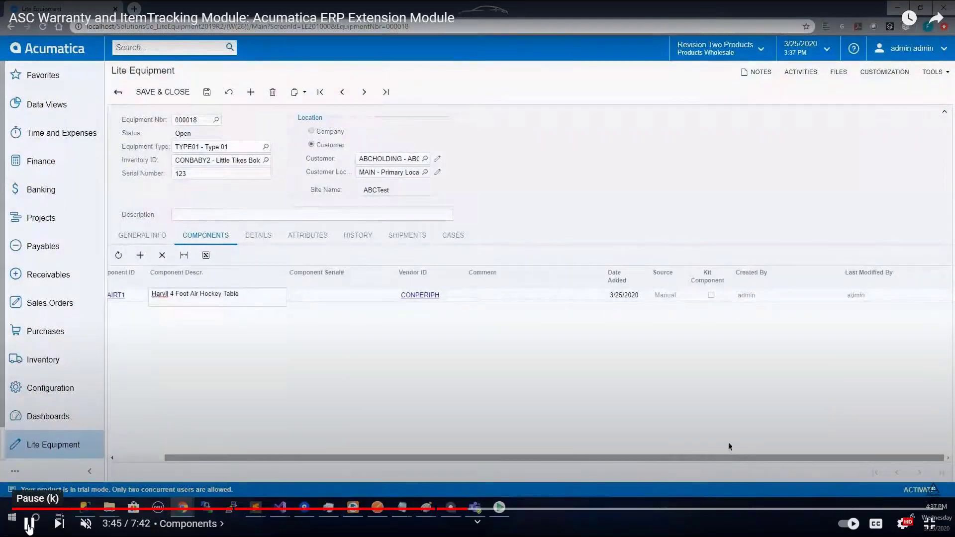
{"action": "left_click", "coordinate": [29, 523]}
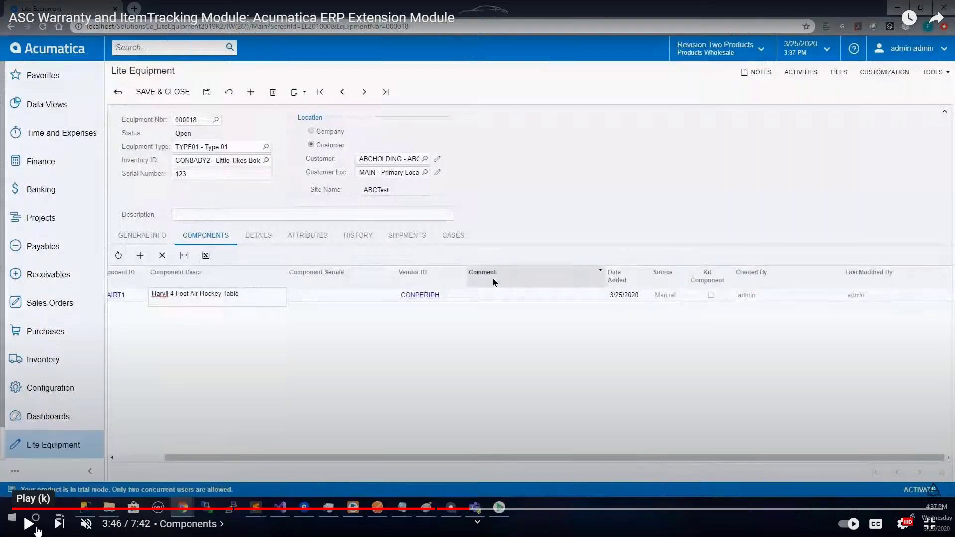
{"action": "left_click", "coordinate": [39, 529]}
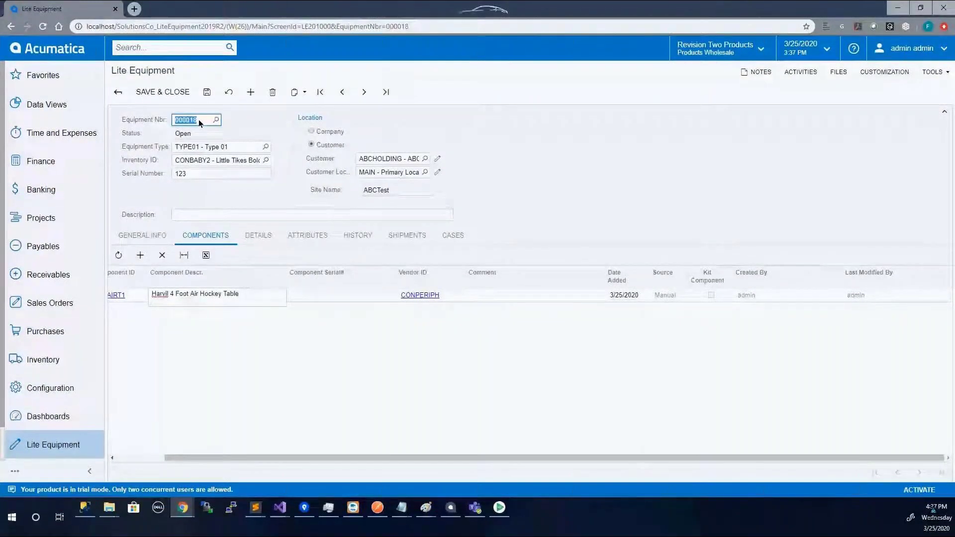
{"action": "mouse_move", "coordinate": [340, 392]}
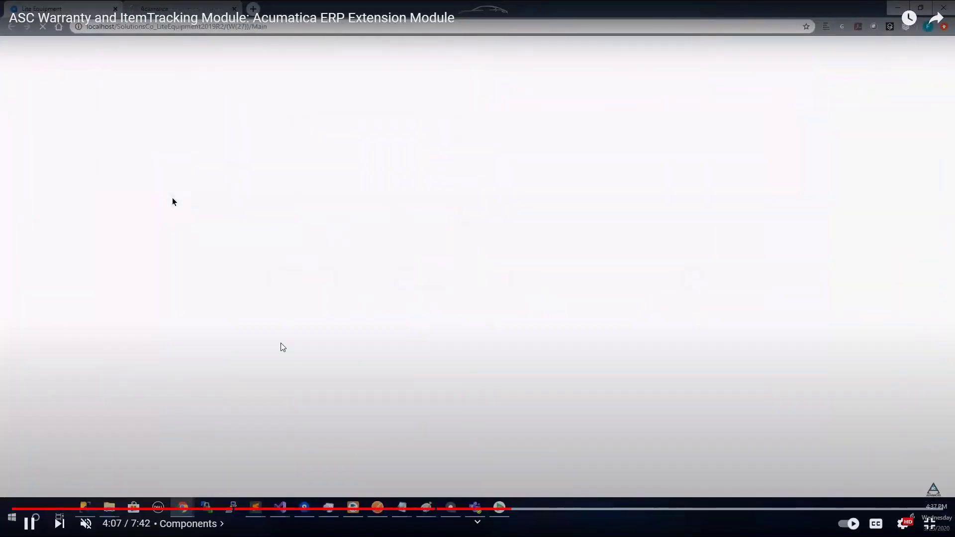
{"action": "left_click_drag", "start_coordinate": [512, 509], "coordinate": [537, 510]}
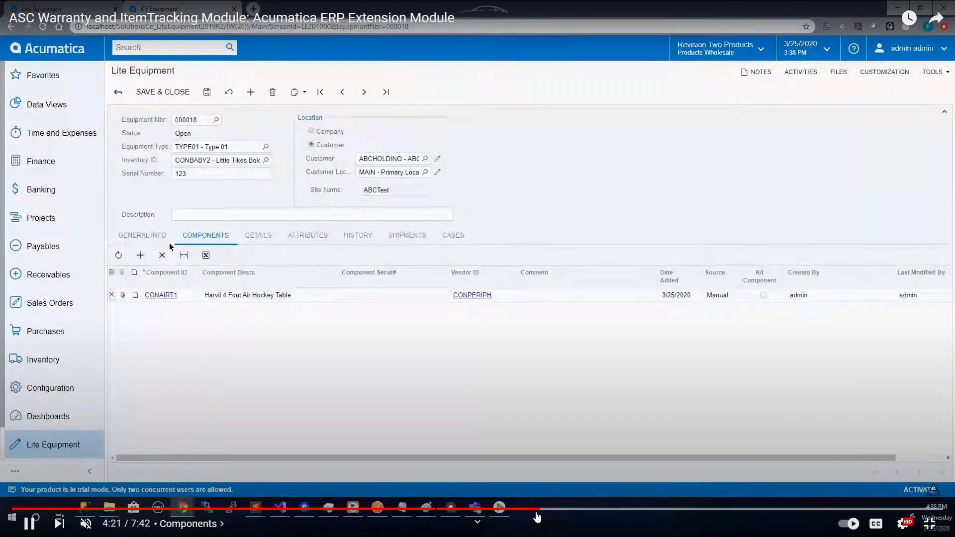
{"action": "left_click_drag", "start_coordinate": [539, 509], "coordinate": [578, 510]}
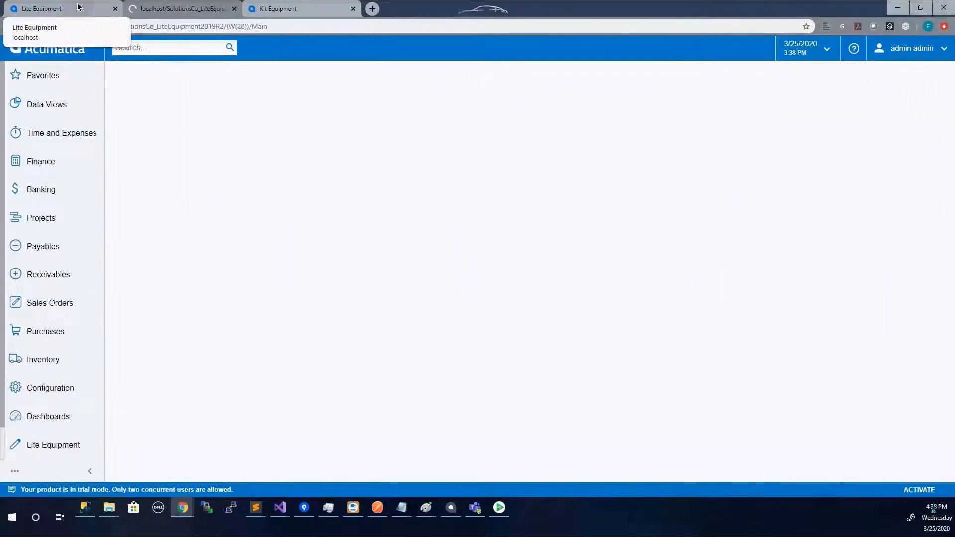
{"action": "mouse_move", "coordinate": [637, 431]}
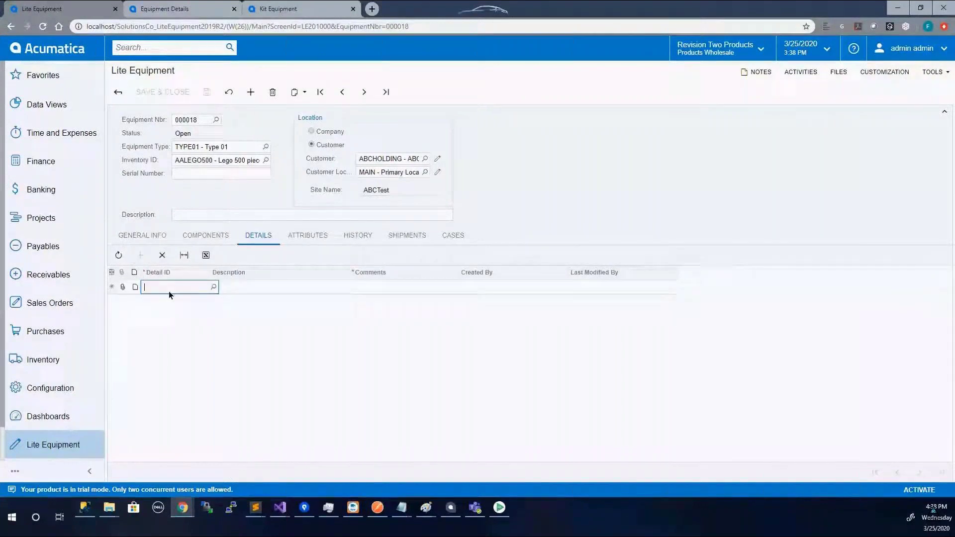
Add DETAIL 002 to the equipment's details with the comment "Comment from Detail line" and save the record
{"action": "left_click", "coordinate": [213, 287]}
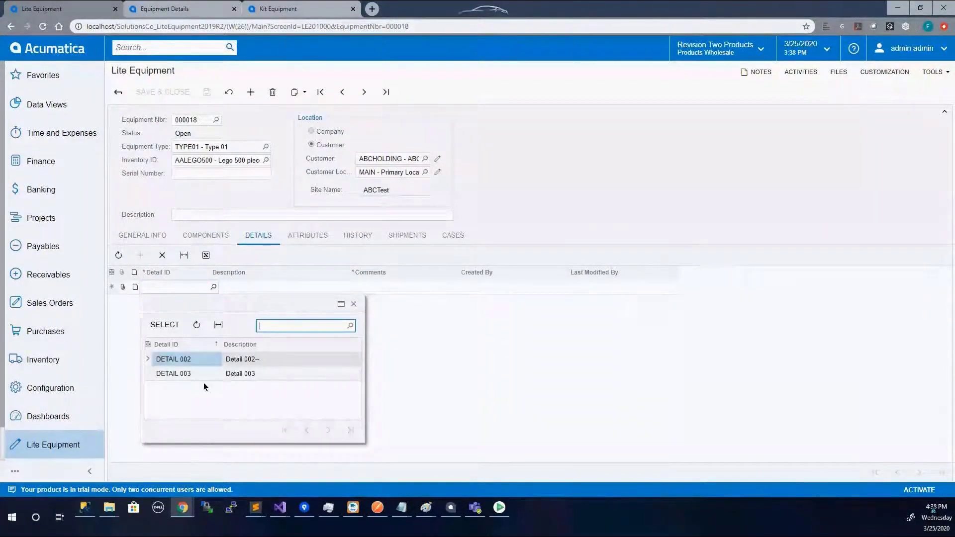
{"action": "double_click", "coordinate": [174, 362]}
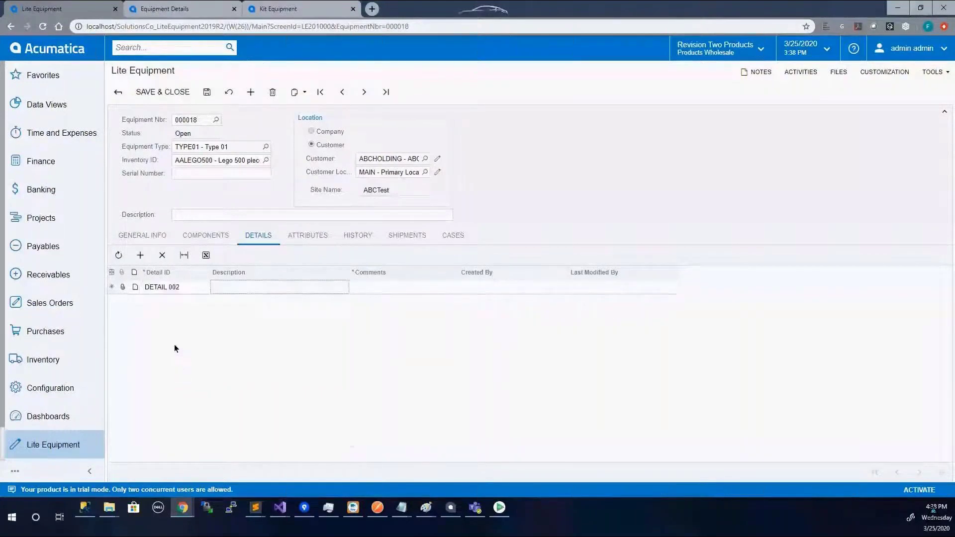
{"action": "left_click", "coordinate": [181, 13]}
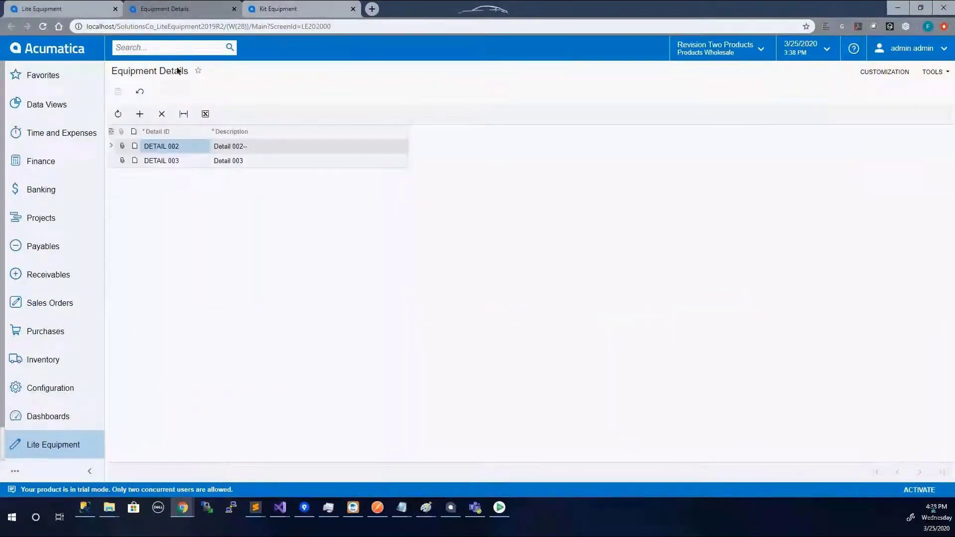
{"action": "left_click", "coordinate": [79, 7]}
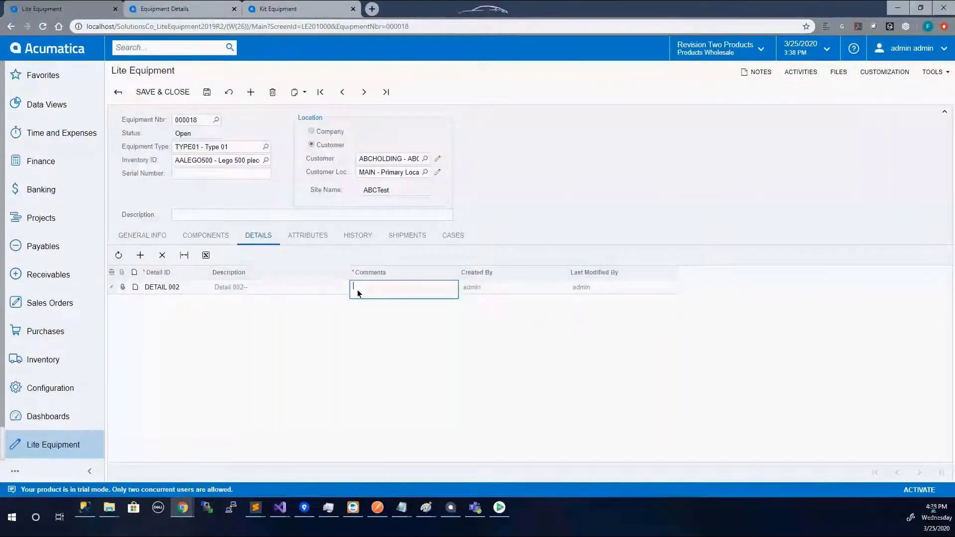
{"action": "type", "text": "Comment from Detail line"}
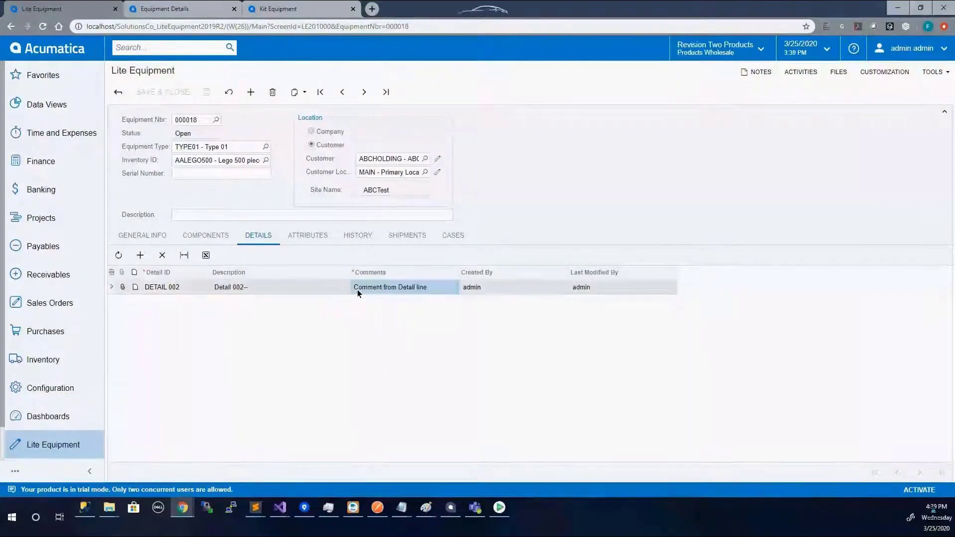
Set the equipment's Color attribute to Cool black and save the record
{"action": "left_click", "coordinate": [314, 237]}
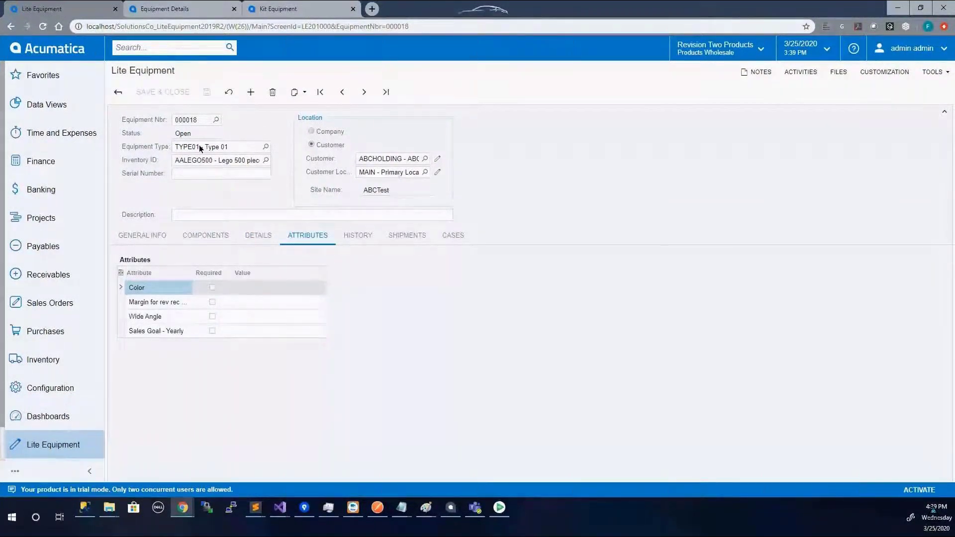
{"action": "left_click", "coordinate": [276, 290]}
{"action": "left_click", "coordinate": [278, 303]}
{"action": "left_click", "coordinate": [281, 292]}
{"action": "left_click", "coordinate": [282, 290]}
{"action": "left_click", "coordinate": [282, 317]}
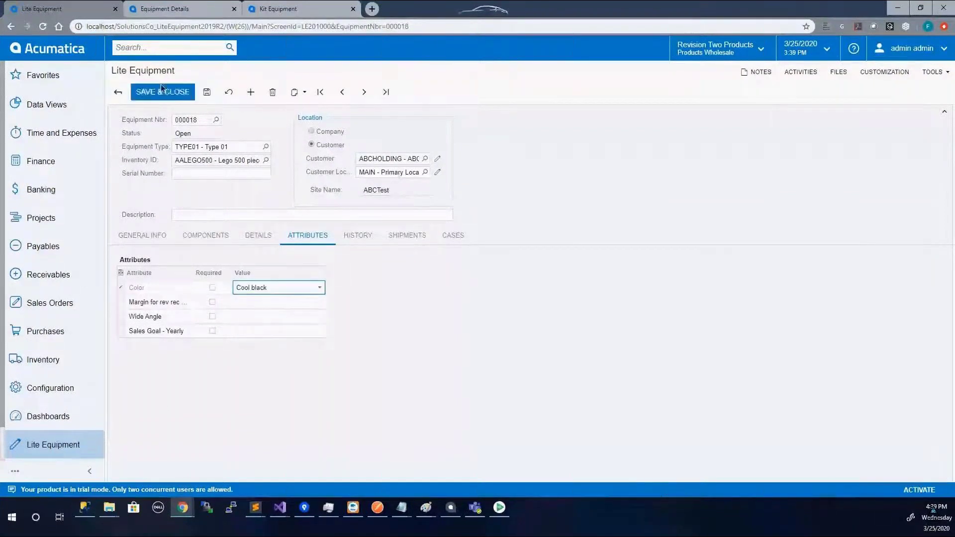
Show the equipment's history, switch its location to Company and save the record
{"action": "left_click", "coordinate": [360, 237]}
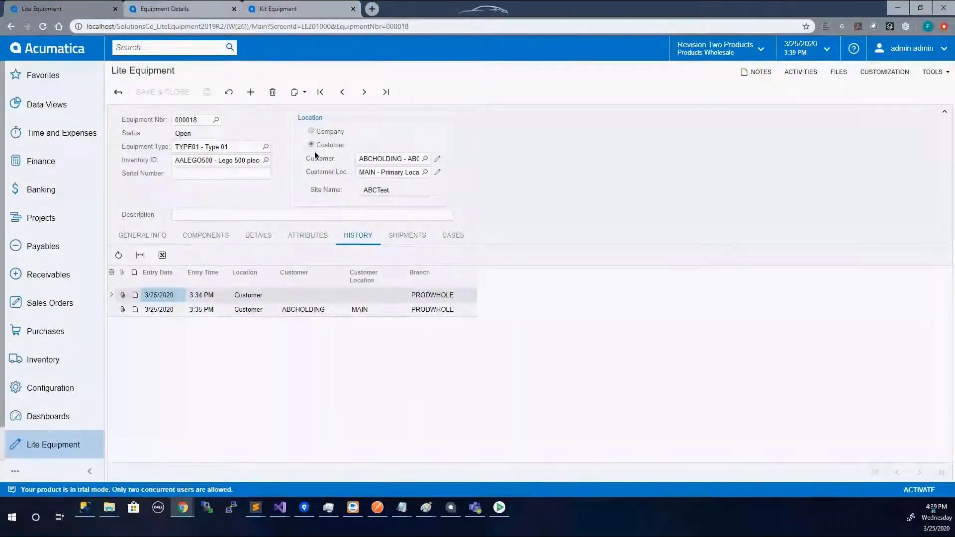
{"action": "left_click", "coordinate": [325, 130]}
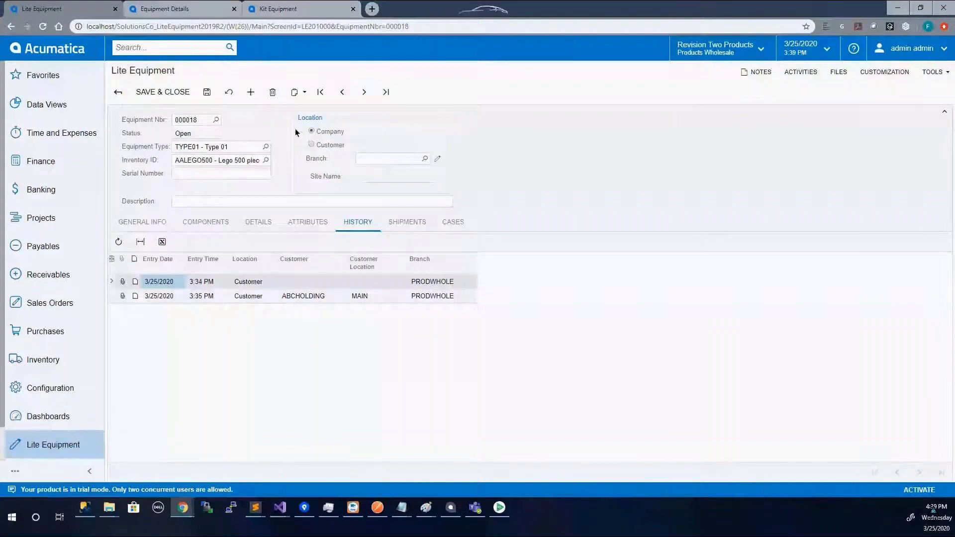
{"action": "left_click", "coordinate": [201, 94]}
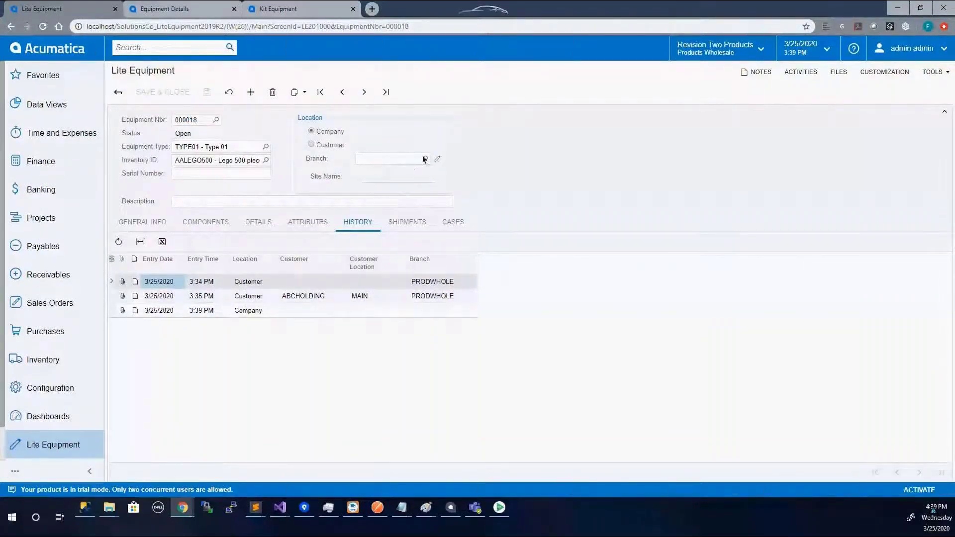
Switch the location back to Customer, assign customer AVACUST1 at customer location MAIN, and save the record
{"action": "left_click", "coordinate": [332, 146]}
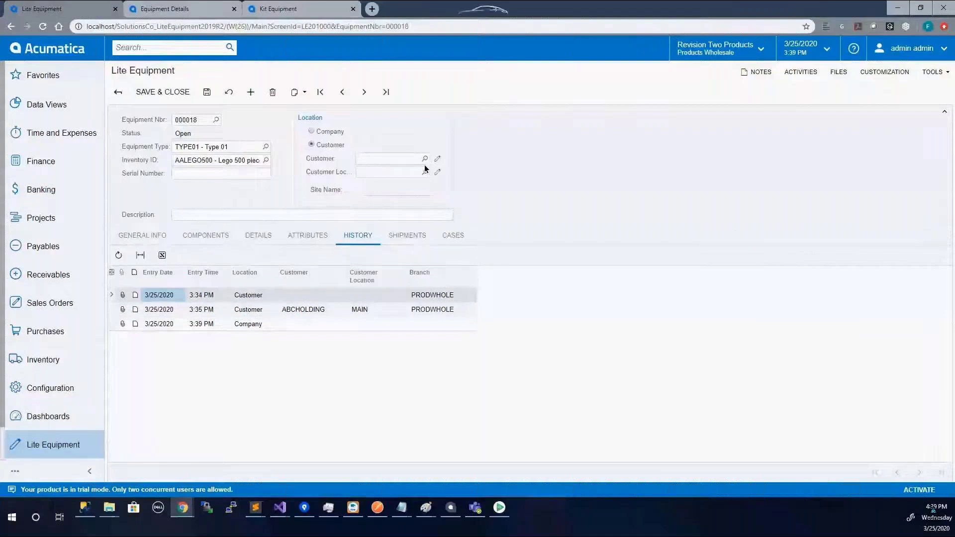
{"action": "left_click", "coordinate": [424, 159]}
{"action": "double_click", "coordinate": [386, 410]}
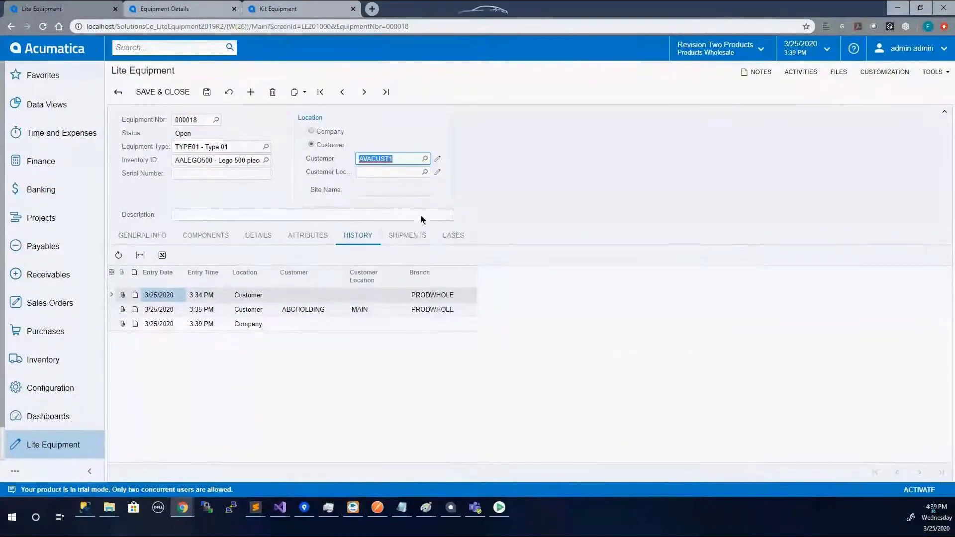
{"action": "left_click", "coordinate": [424, 172]}
{"action": "double_click", "coordinate": [373, 241]}
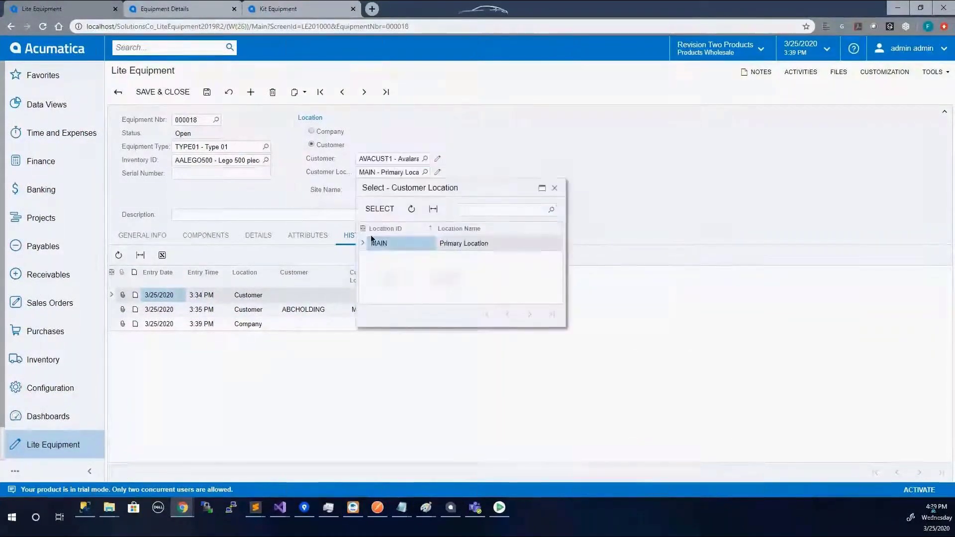
{"action": "left_click", "coordinate": [210, 97]}
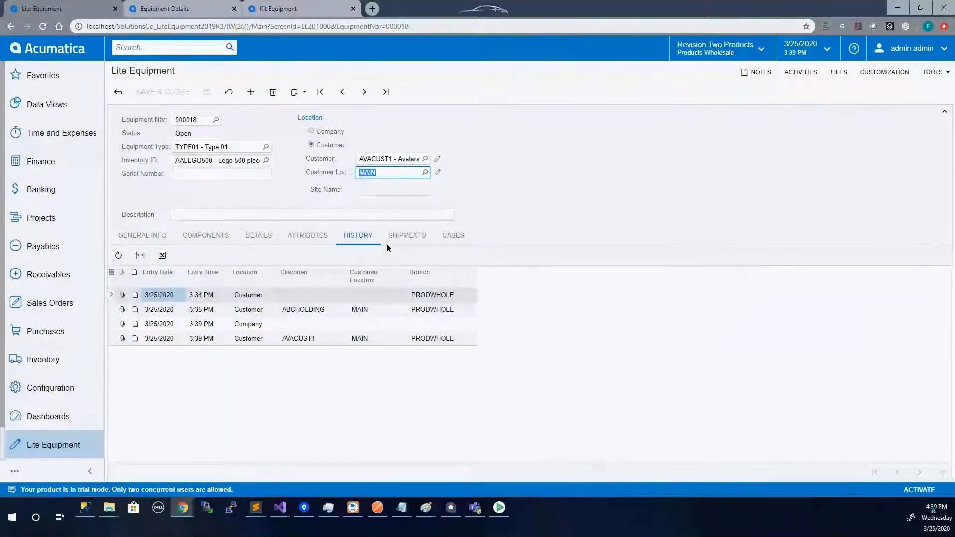
Examine the shipments and the cases linked to the equipment record
{"action": "left_click", "coordinate": [415, 238]}
{"action": "left_click", "coordinate": [448, 237]}
{"action": "left_click", "coordinate": [411, 239]}
{"action": "left_click", "coordinate": [453, 238]}
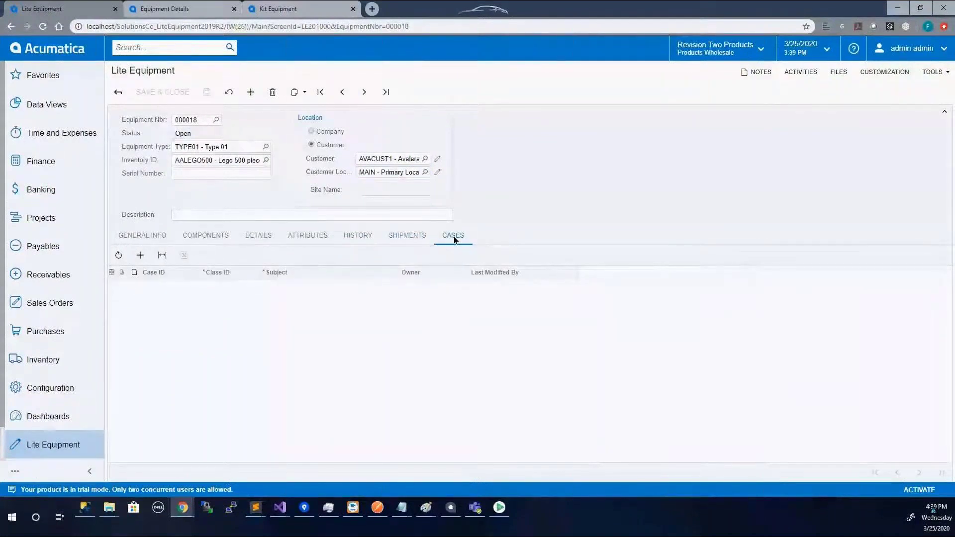
{"action": "left_click", "coordinate": [419, 237]}
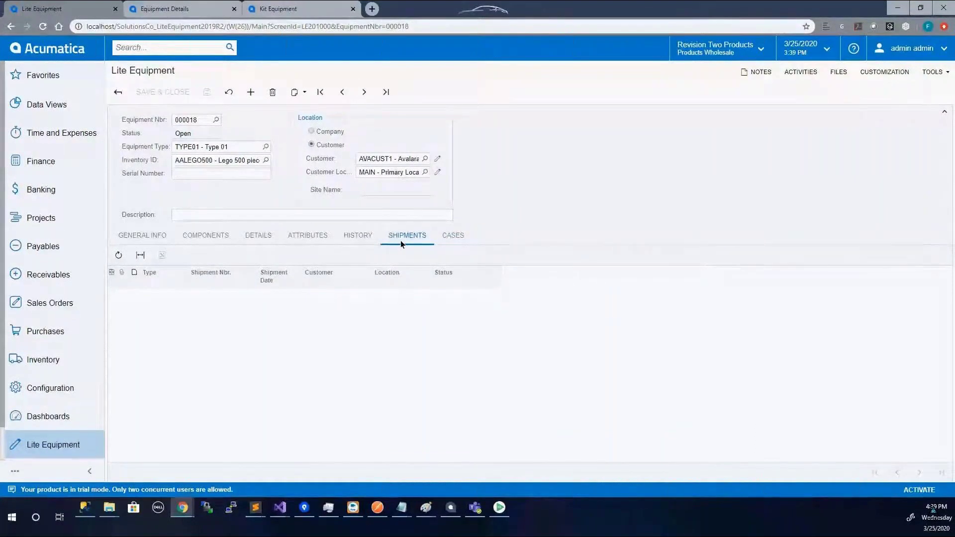
{"action": "left_click", "coordinate": [462, 238]}
{"action": "left_click", "coordinate": [422, 240]}
{"action": "left_click", "coordinate": [436, 240]}
{"action": "left_click", "coordinate": [432, 238]}
{"action": "left_click", "coordinate": [438, 238]}
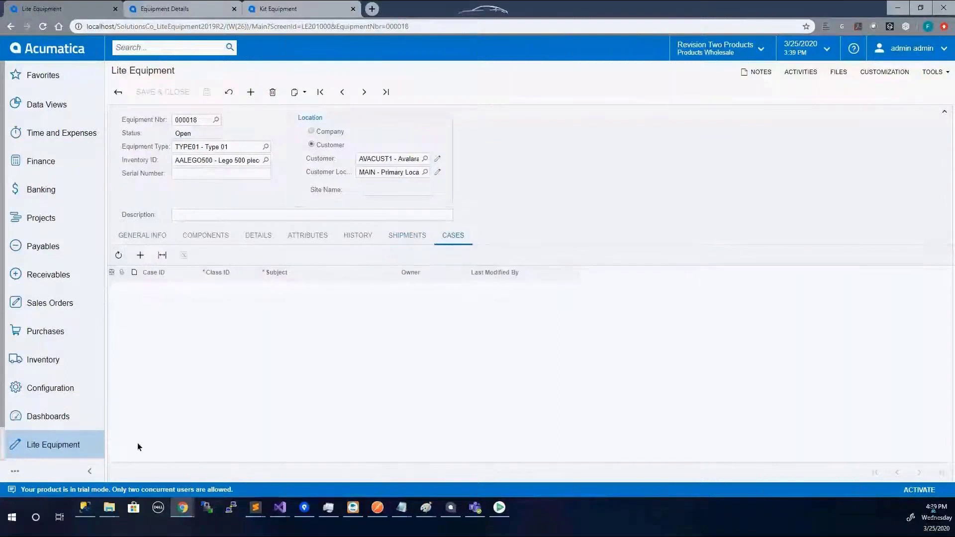
Open the Lite Equipment Preferences from the Lite Equipment module
{"action": "left_click", "coordinate": [77, 450]}
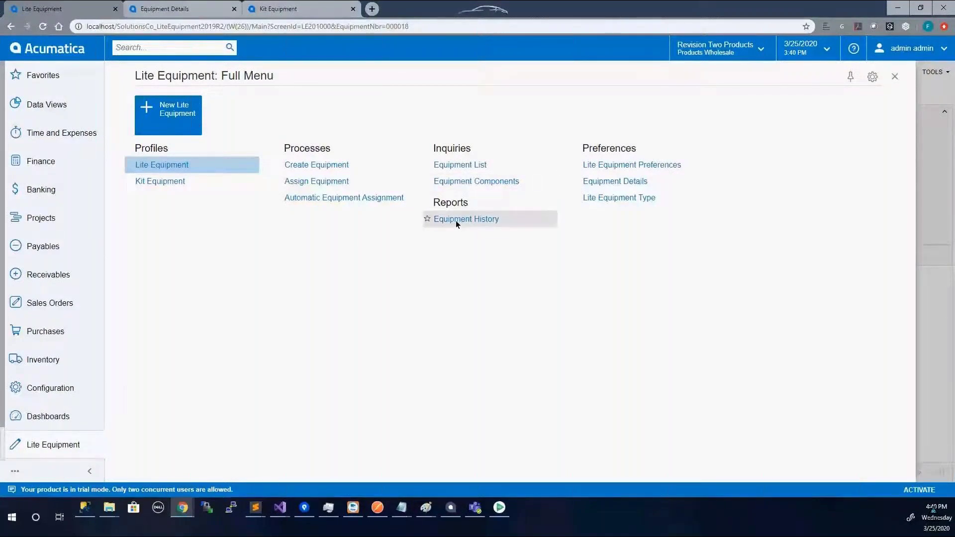
{"action": "left_click", "coordinate": [662, 164]}
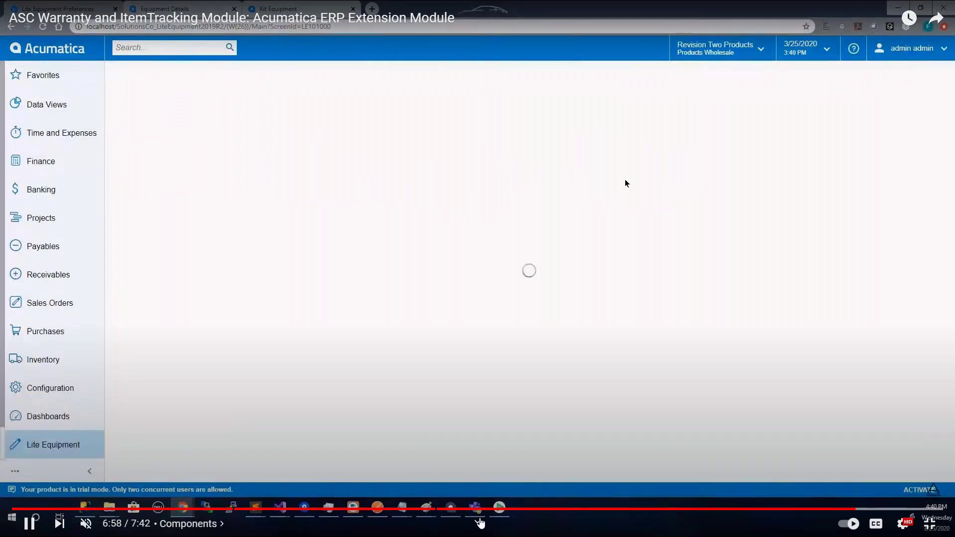
{"action": "left_click_drag", "start_coordinate": [862, 510], "coordinate": [166, 404]}
{"action": "left_click", "coordinate": [165, 404]}
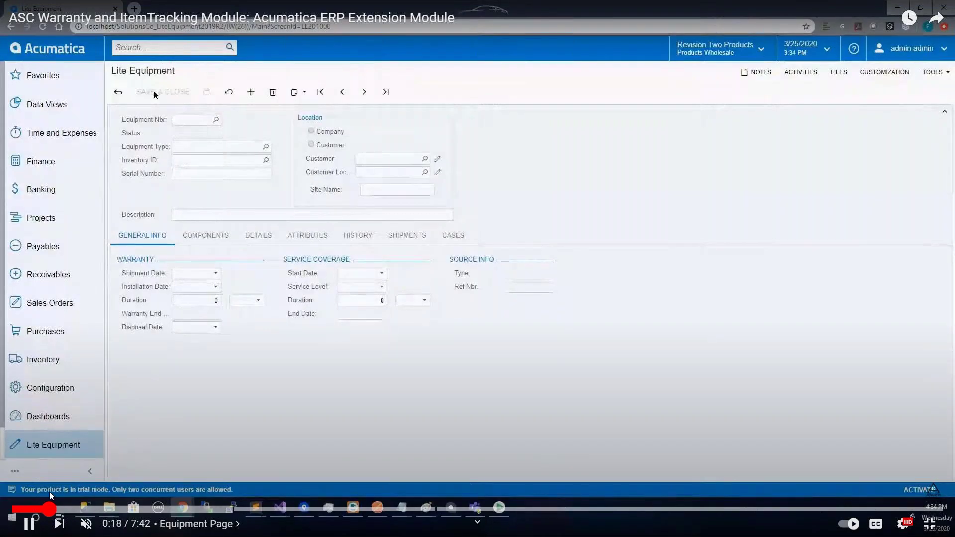
{"action": "left_click", "coordinate": [29, 521]}
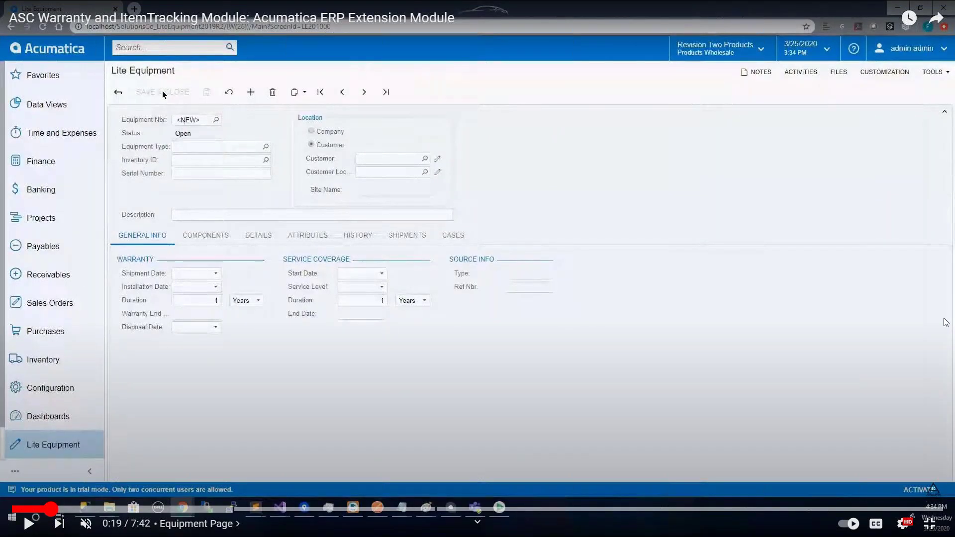